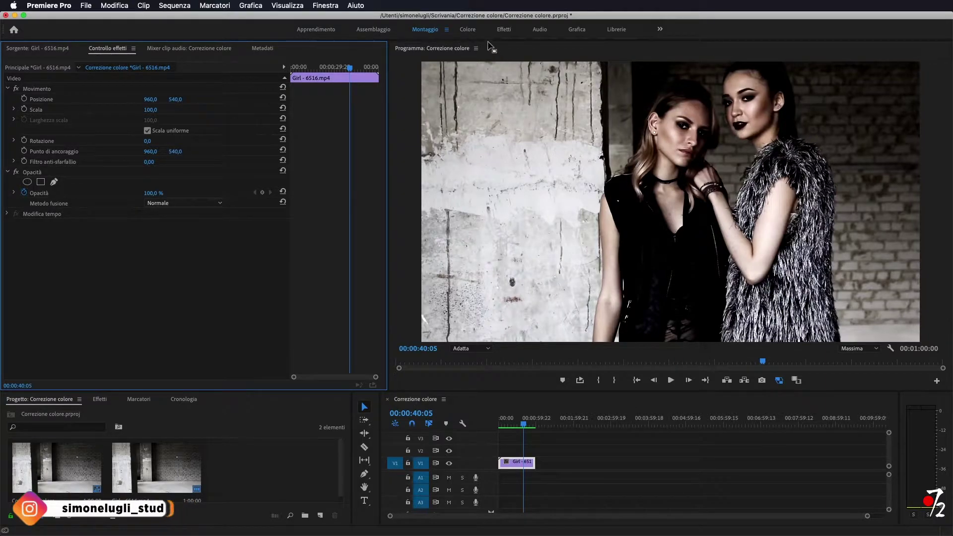
Switch to the Color workspace and display the Girl clip's Lumetri waveform scope.
click(467, 29)
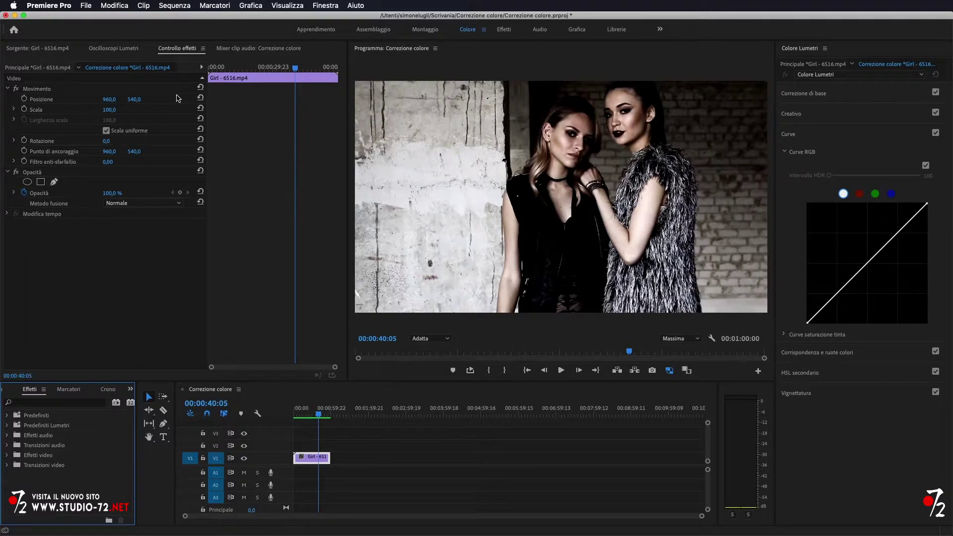
click(109, 50)
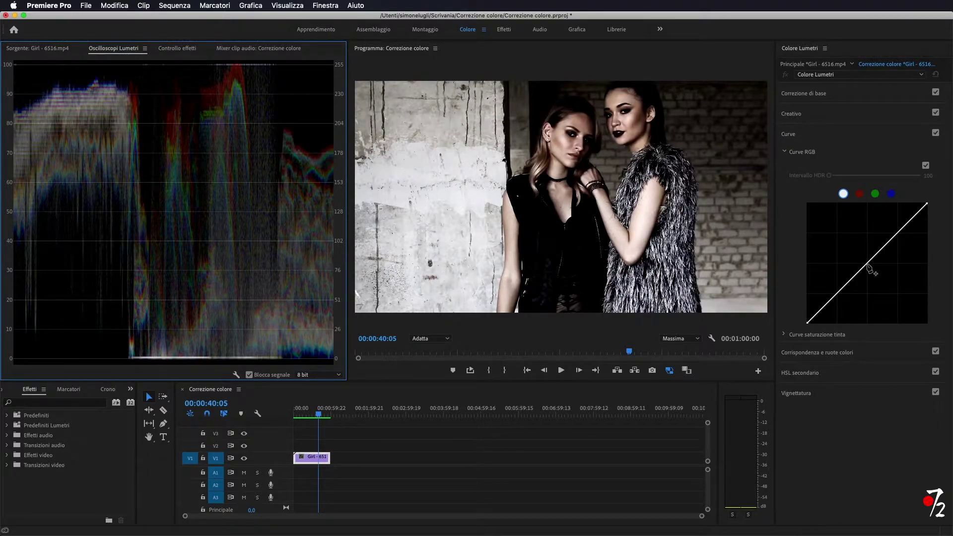
Reselect the Girl clip and add midtone, highlight and shadow points to its RGB curve.
click(390, 462)
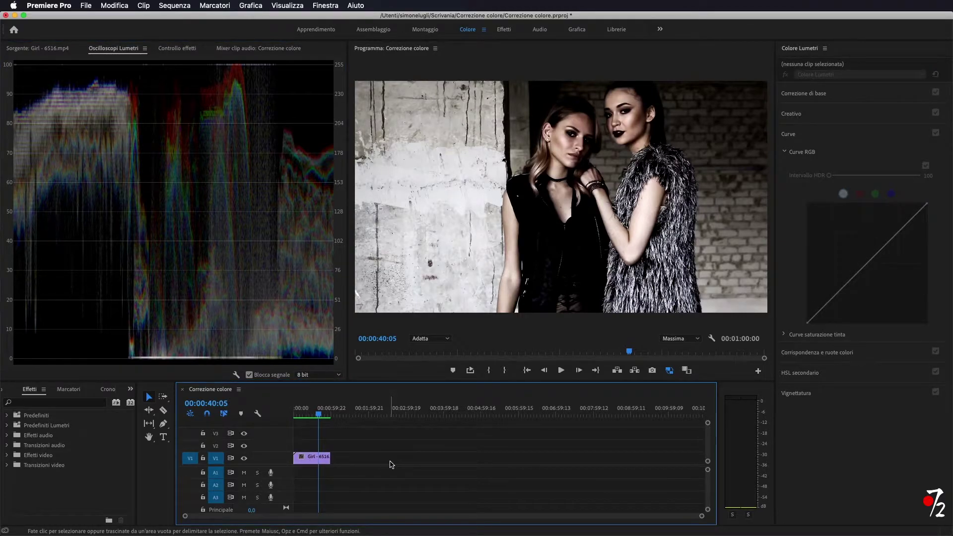
click(302, 462)
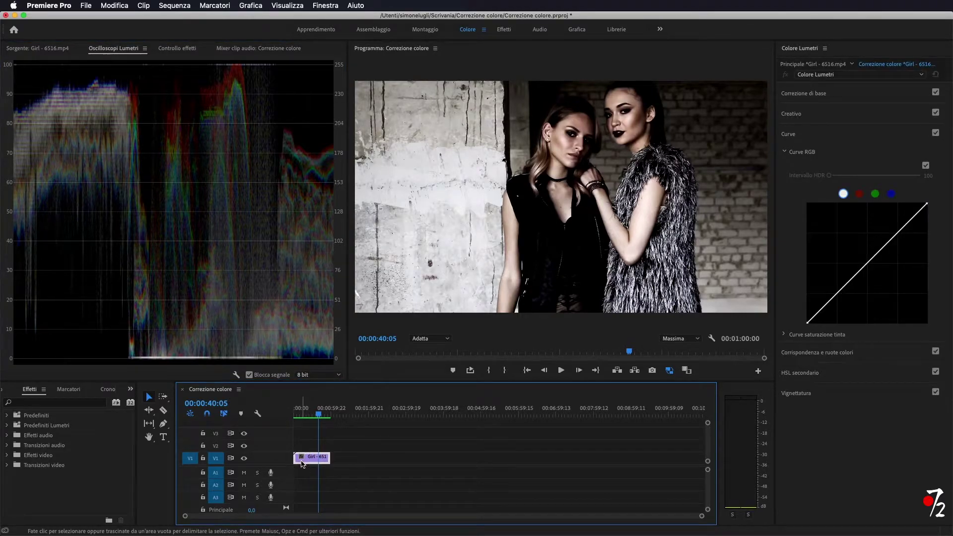
click(867, 262)
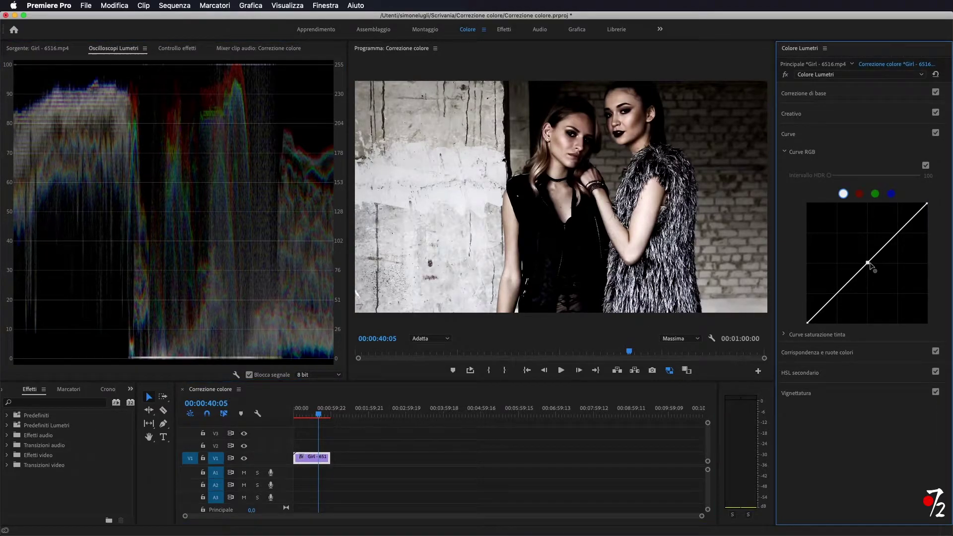
click(916, 213)
click(822, 309)
drag(808, 326, 823, 306)
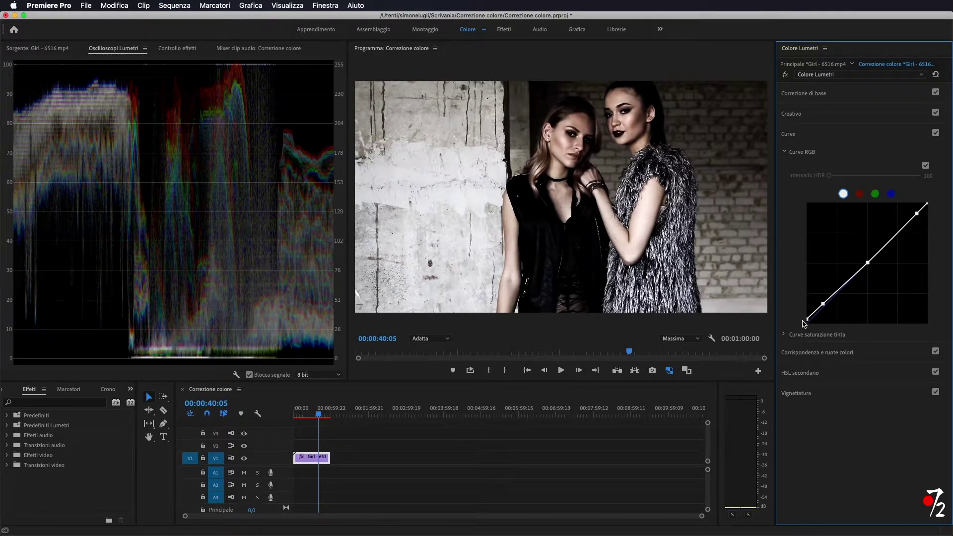
drag(807, 322, 806, 320)
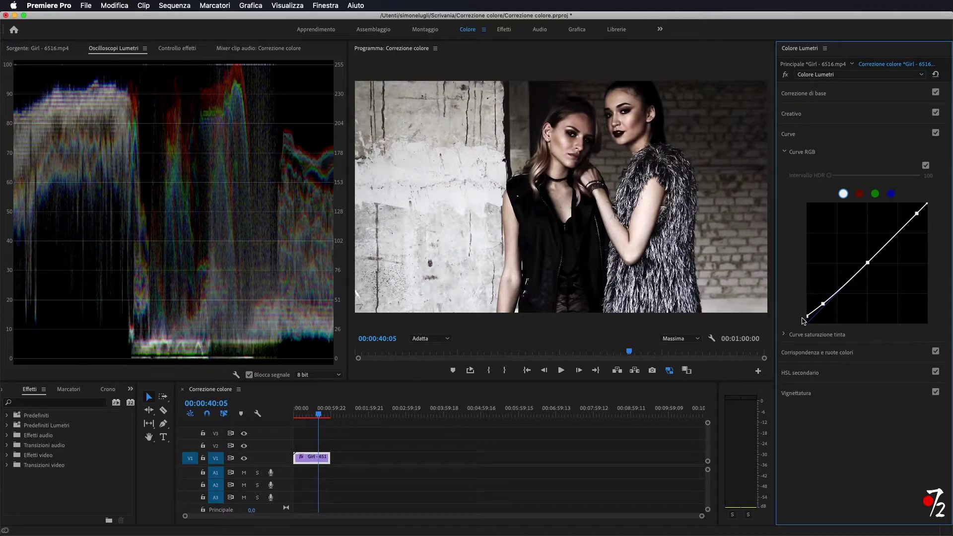
Lift the black point, lower the white point, and pull the upper and midtone points slightly down.
drag(807, 318, 807, 318)
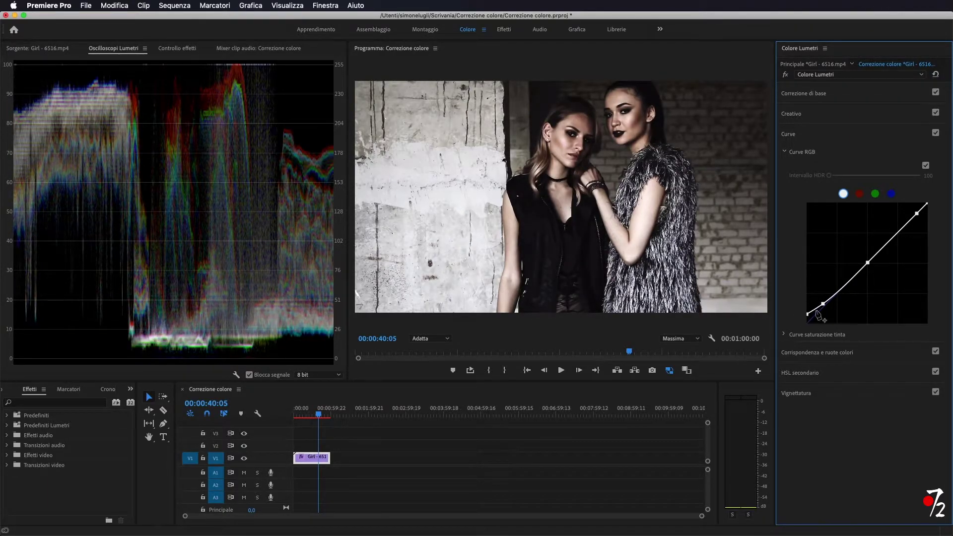
click(807, 312)
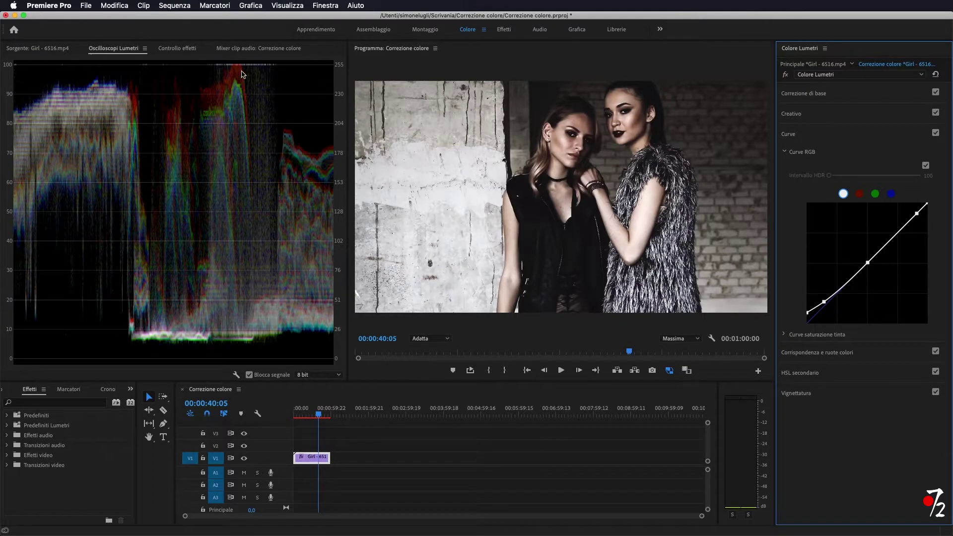
click(926, 204)
drag(927, 204, 927, 208)
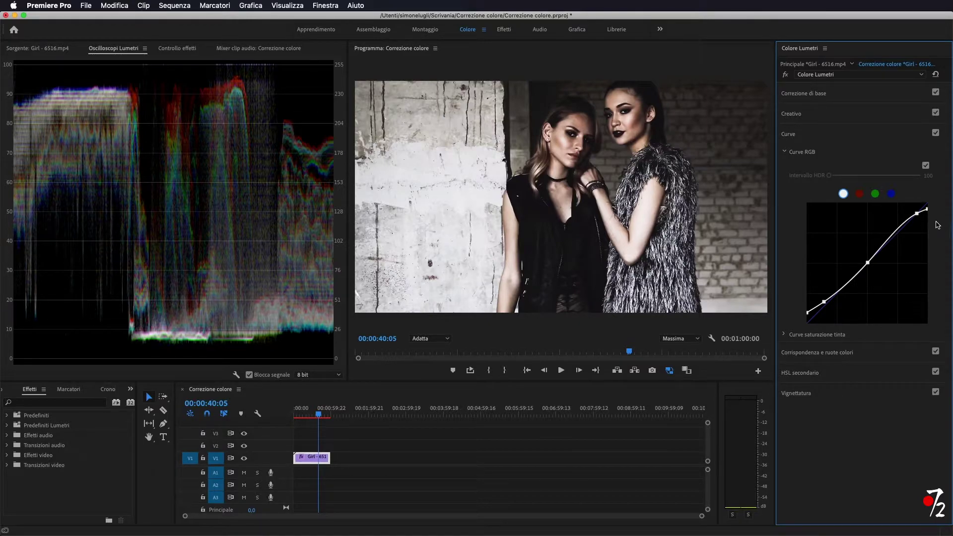
drag(919, 214, 929, 214)
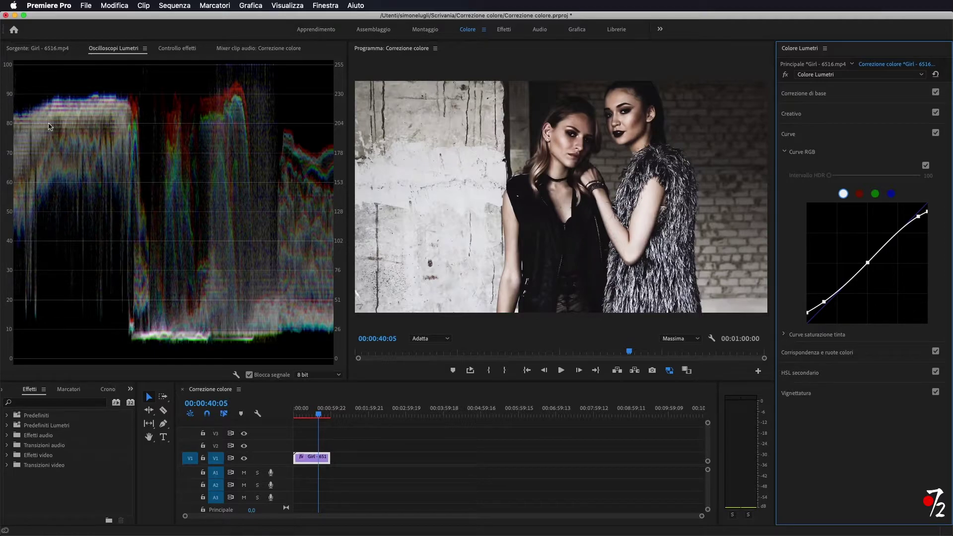
drag(868, 263, 869, 265)
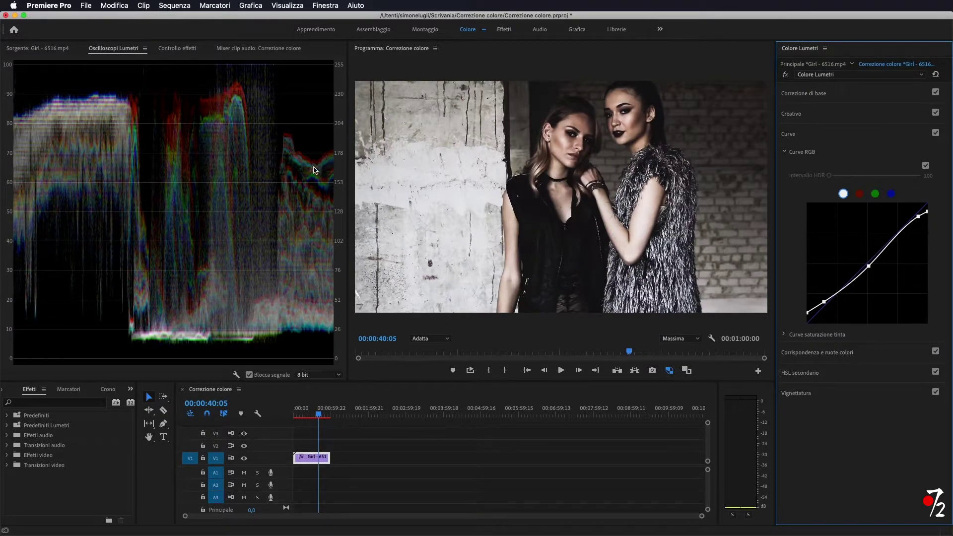
In Basic Correction, set Temperature to 12.4, Tint to -5.9 and Exposure to -0.2.
click(810, 95)
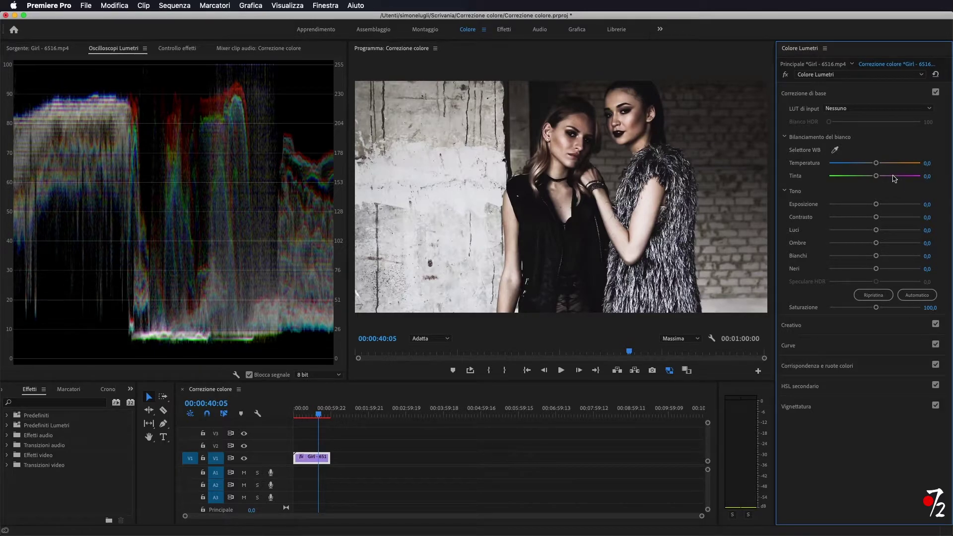
drag(877, 165, 880, 169)
drag(879, 166, 880, 167)
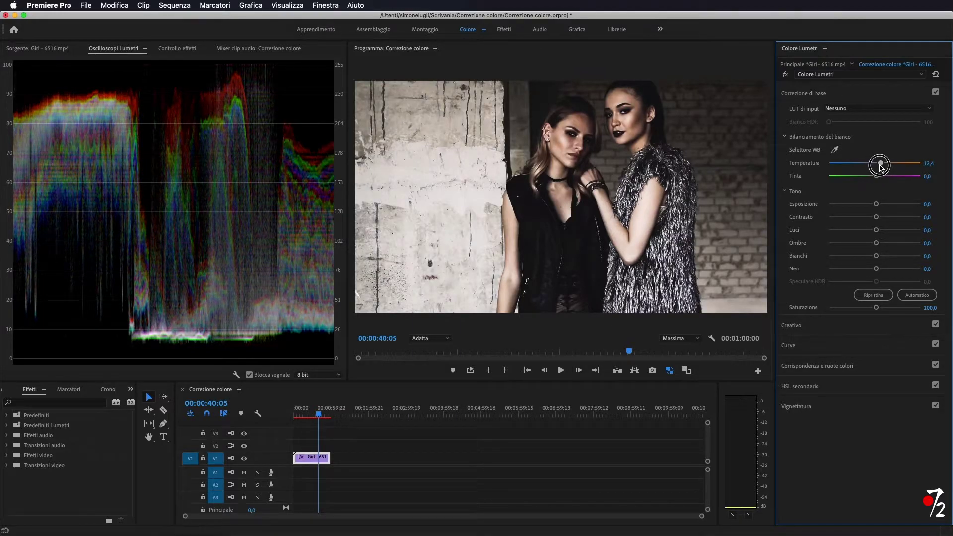
drag(876, 176, 872, 177)
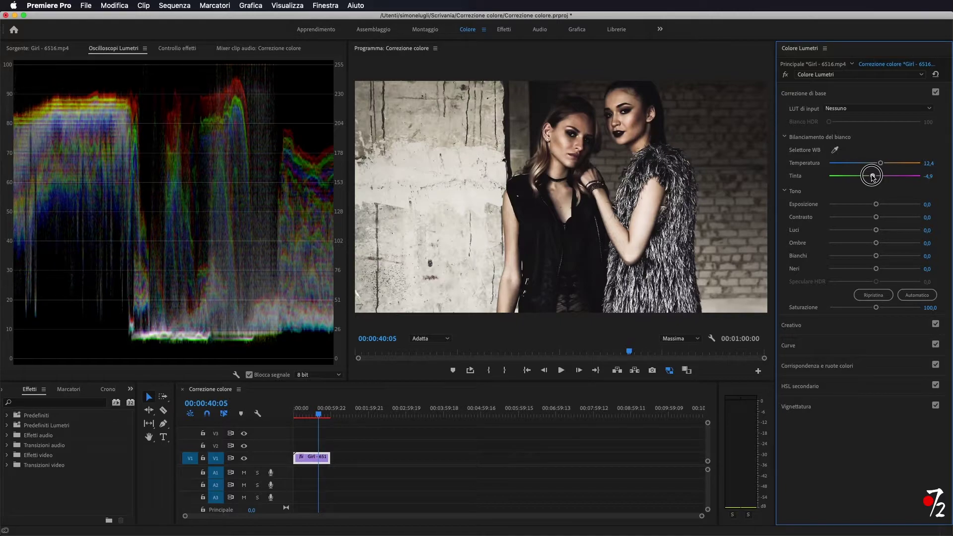
drag(873, 177, 871, 177)
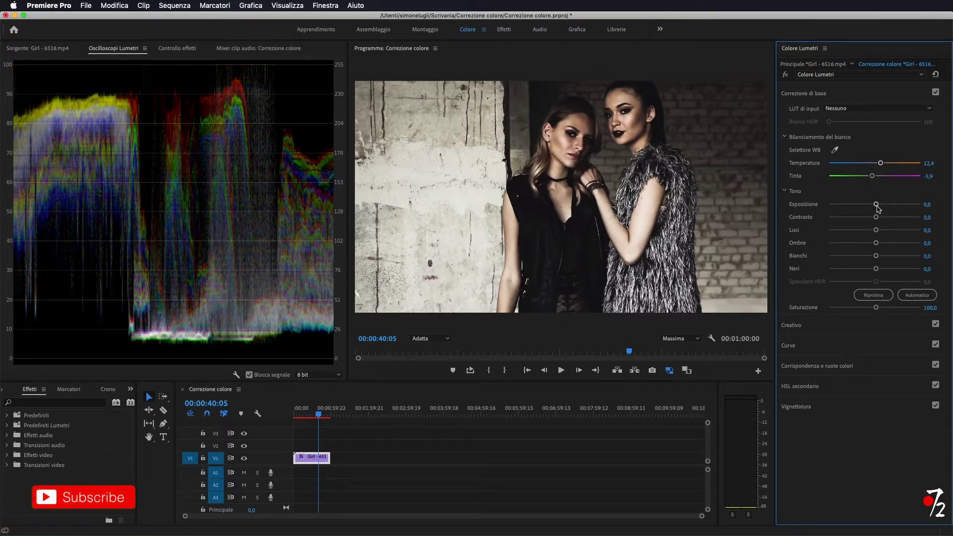
drag(876, 207, 873, 206)
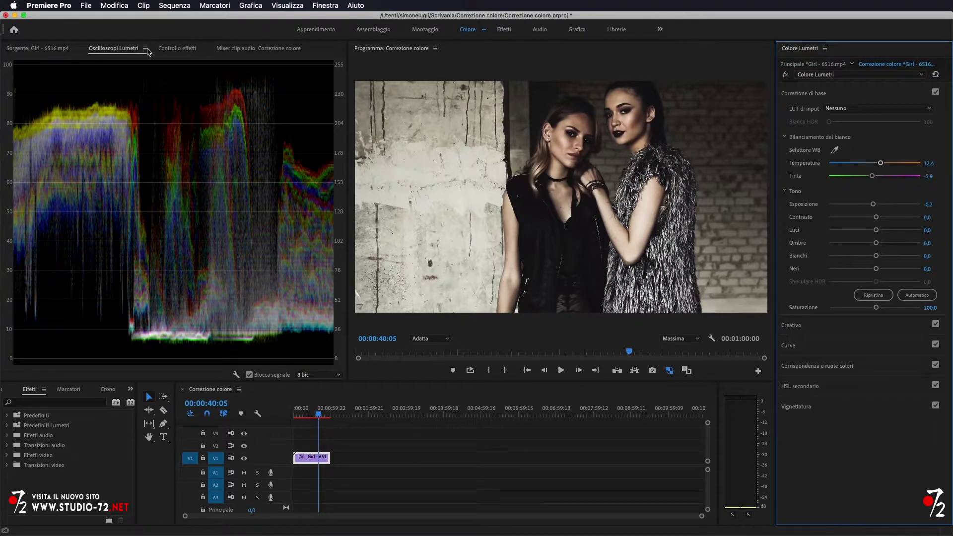
click(177, 48)
click(17, 225)
click(16, 225)
click(16, 225)
click(16, 224)
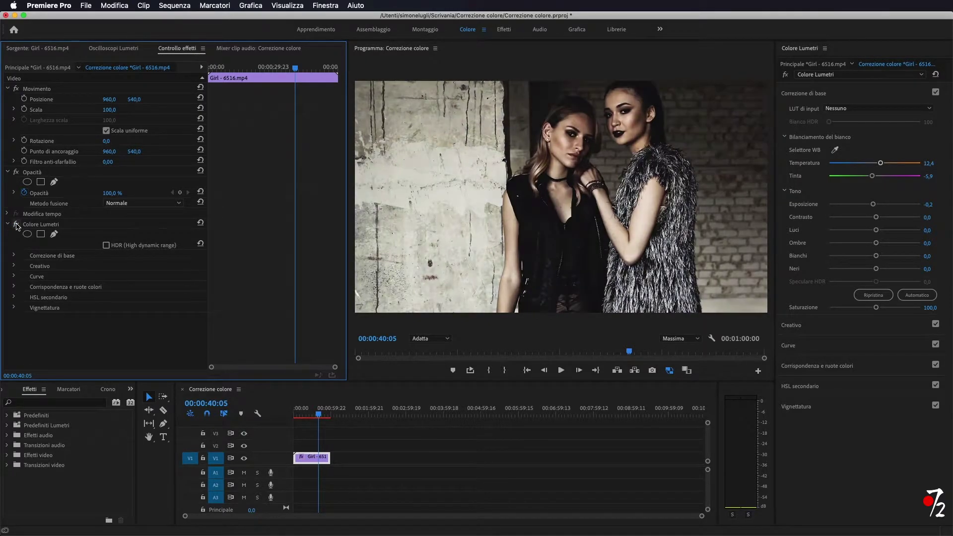
click(16, 224)
click(17, 224)
click(16, 224)
click(16, 225)
click(110, 49)
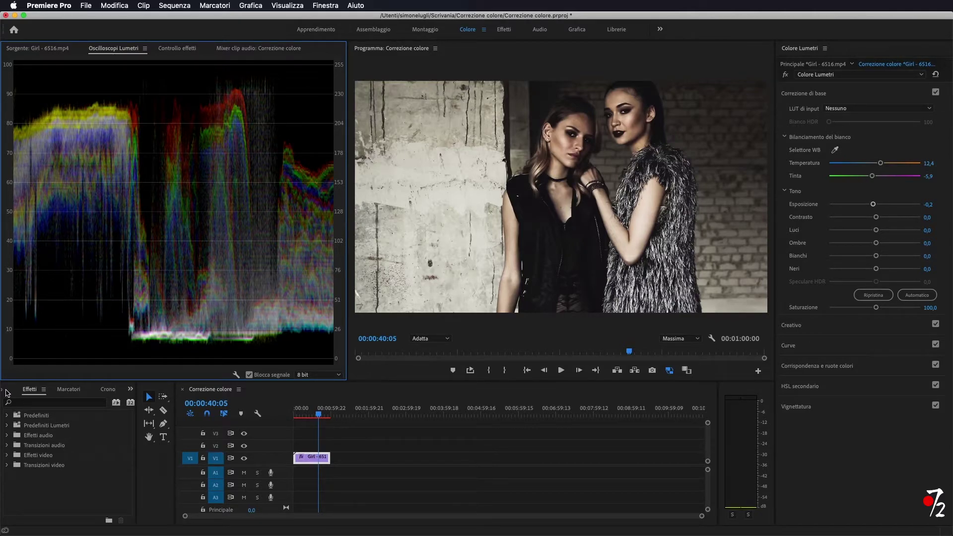
Create a new adjustment layer in the Project panel and place it on V2 above the Girl clip.
click(130, 388)
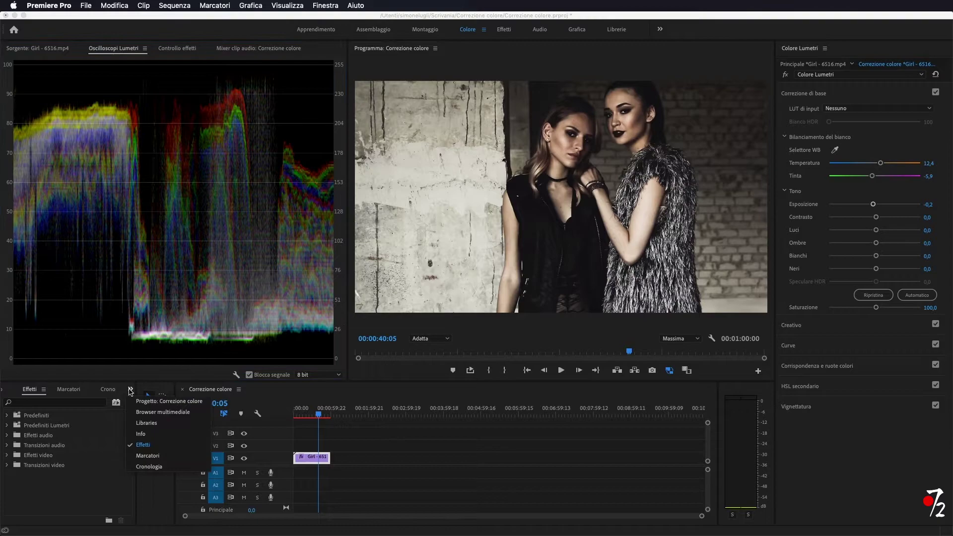
click(153, 401)
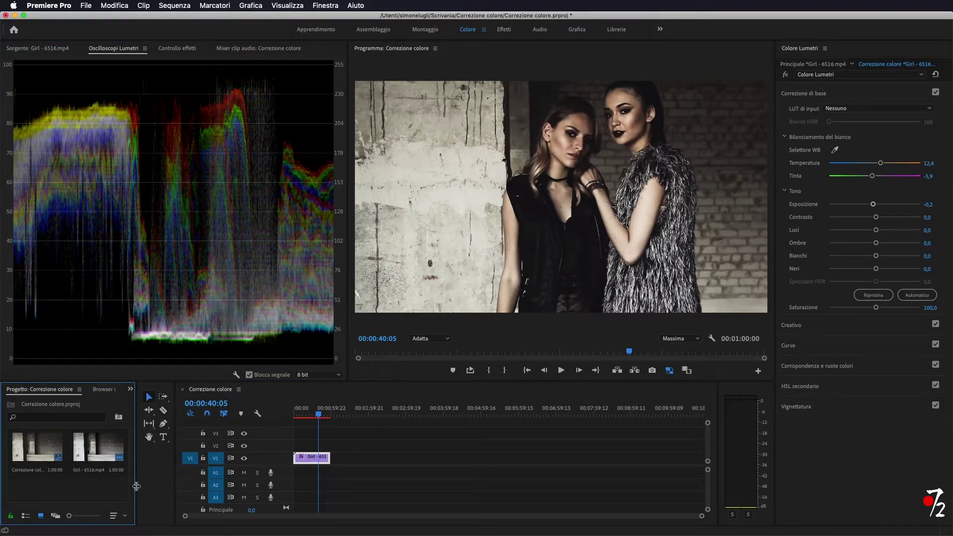
drag(136, 486, 218, 486)
click(189, 516)
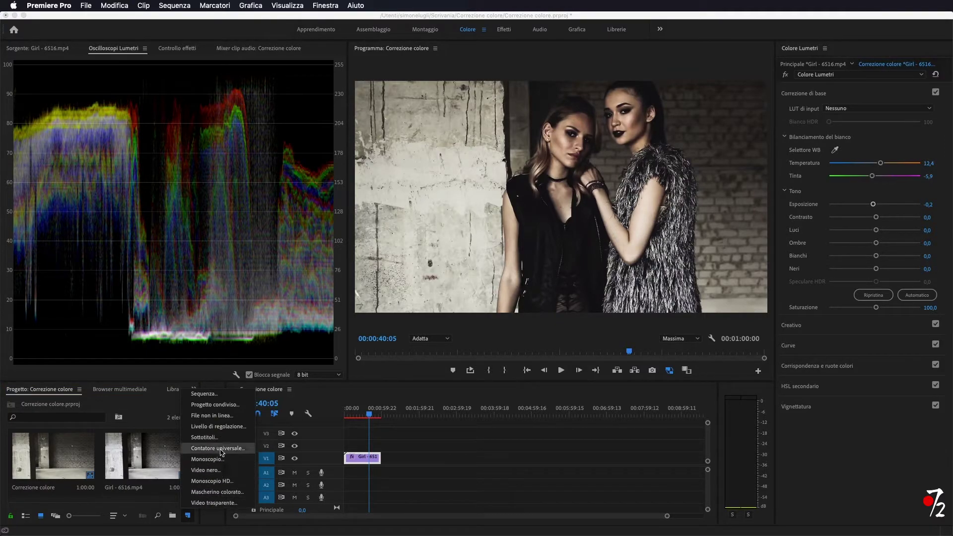
click(224, 427)
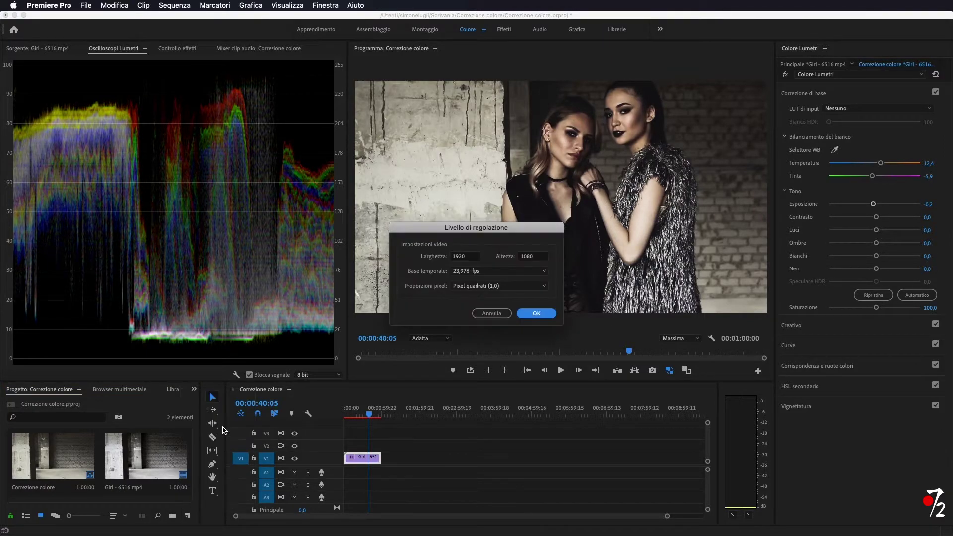
click(536, 313)
drag(38, 474, 380, 447)
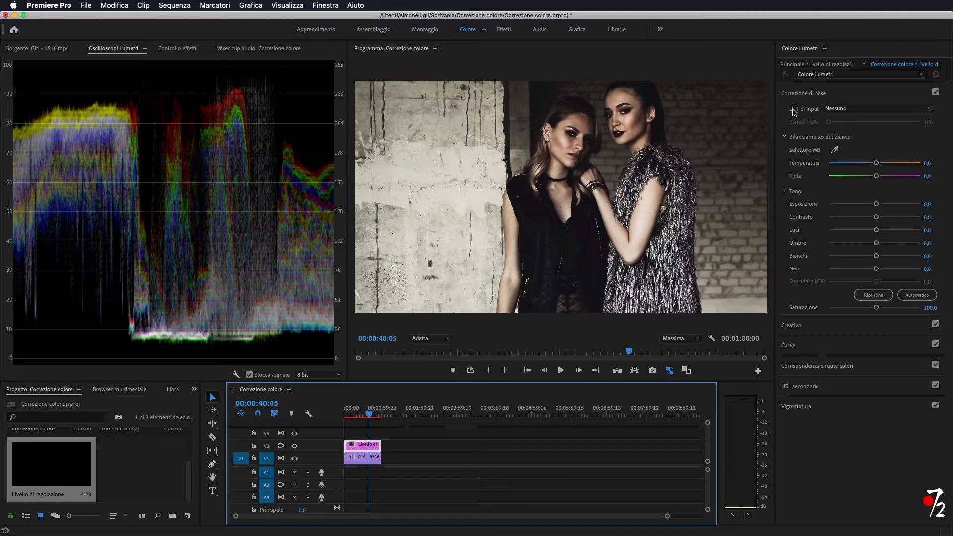
Load Django 25.CUBE from the 36 Free LUTs folder as the adjustment layer's input LUT.
click(854, 109)
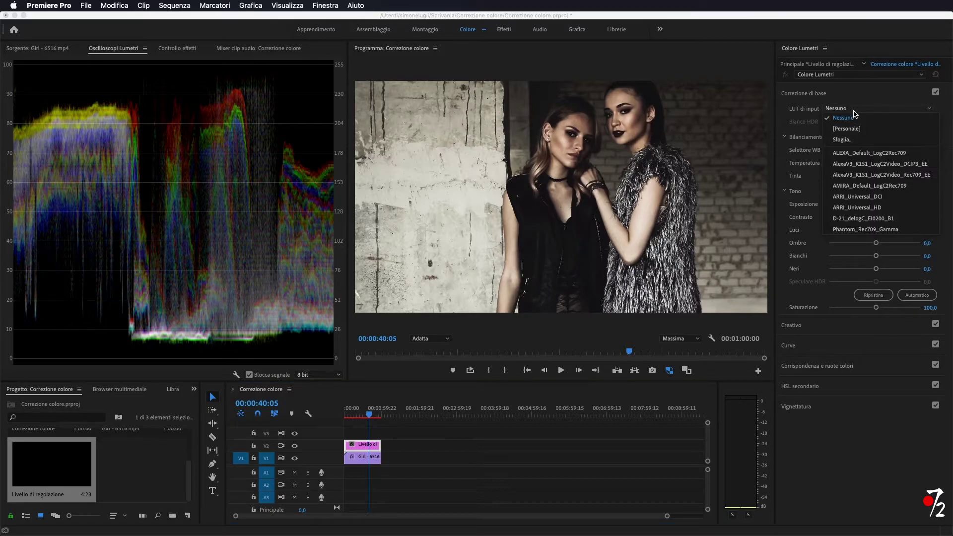
click(851, 141)
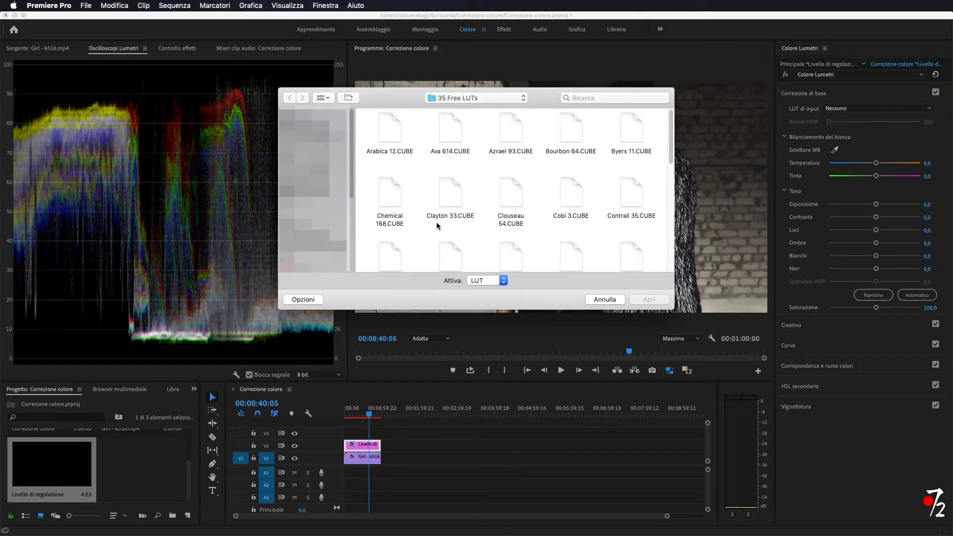
scroll(437, 226, down, 3)
scroll(472, 219, down, 4)
scroll(511, 213, down, 3)
scroll(516, 218, up, 5)
scroll(526, 228, up, 5)
scroll(536, 191, down, 1)
scroll(536, 191, down, 1)
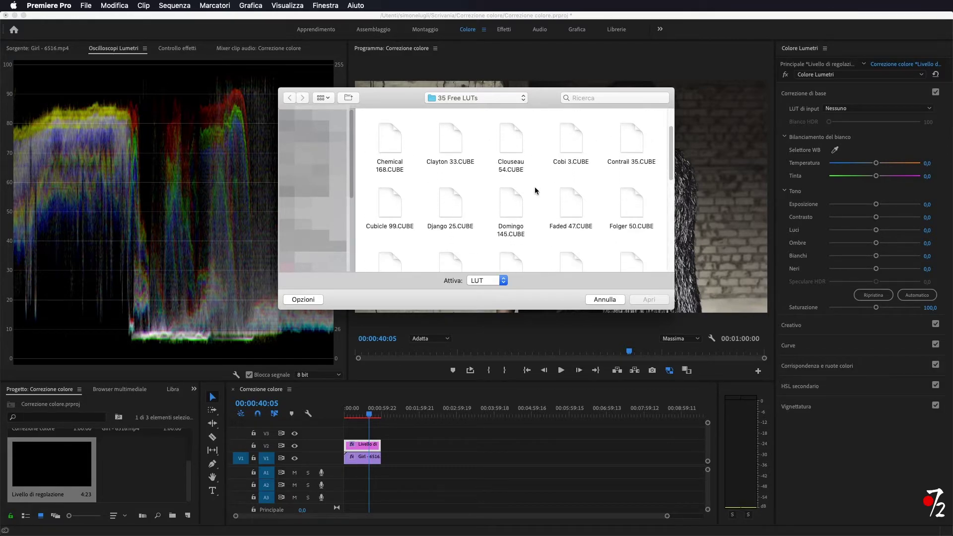
click(456, 211)
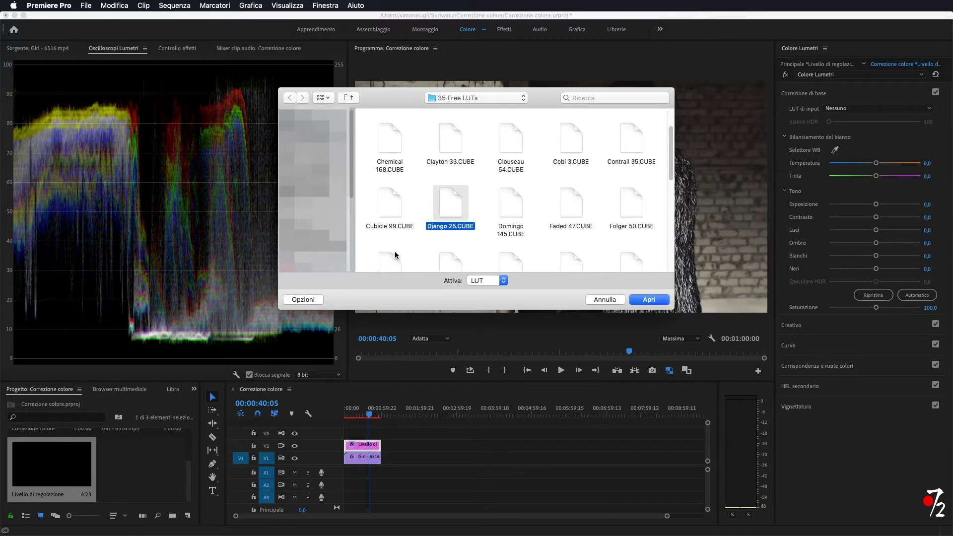
click(650, 300)
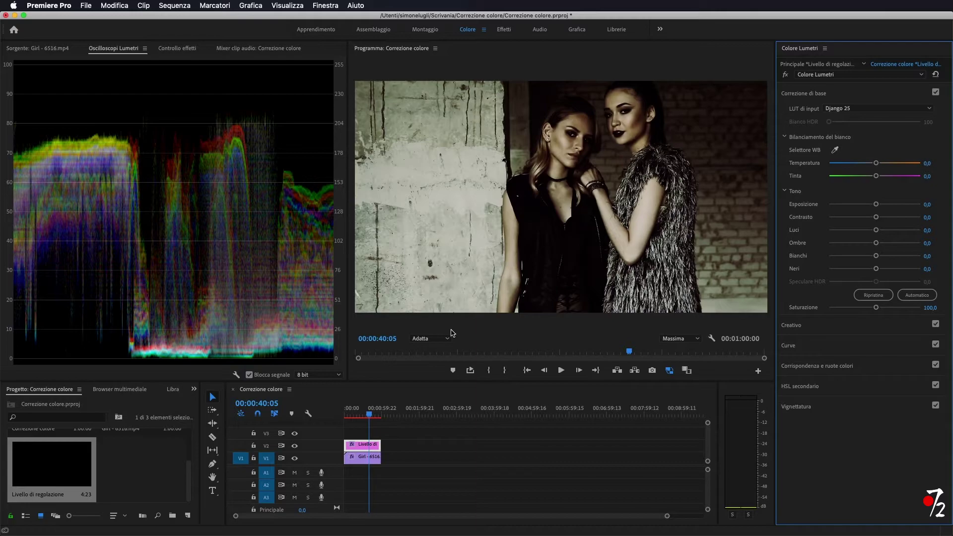
click(866, 108)
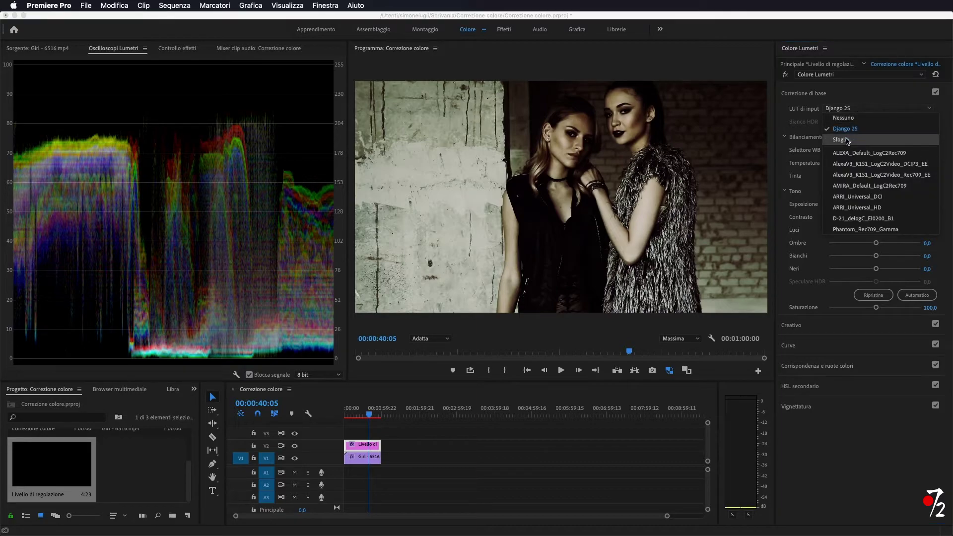
click(854, 118)
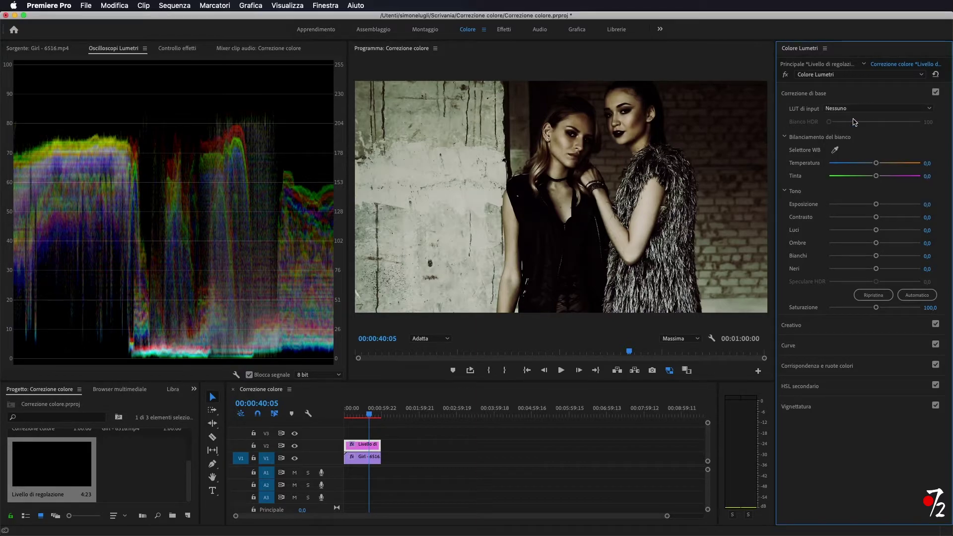
key(ctrl+z)
Shape the adjustment layer's RGB curve into a steep S-curve with lifted blacks and brighter highlights.
click(794, 347)
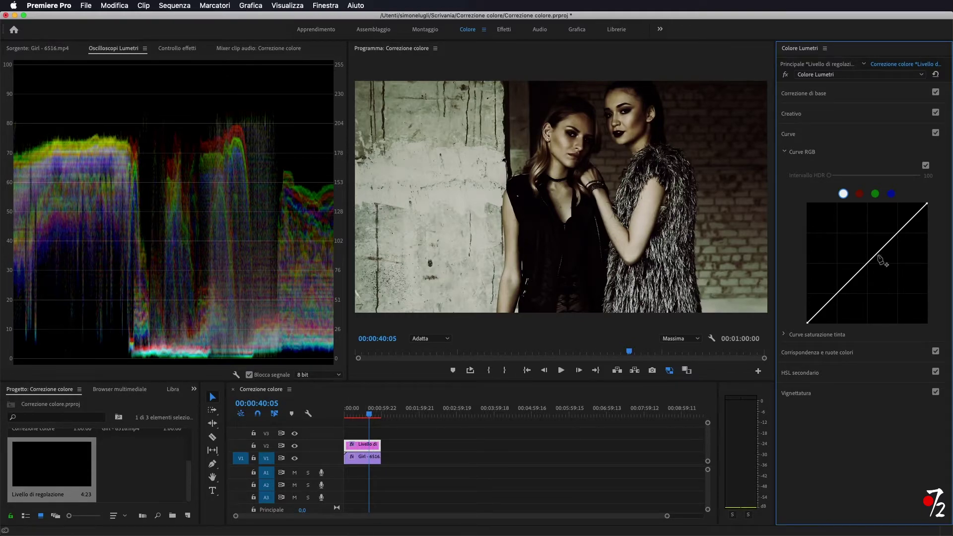
click(918, 213)
click(813, 317)
drag(809, 320, 808, 314)
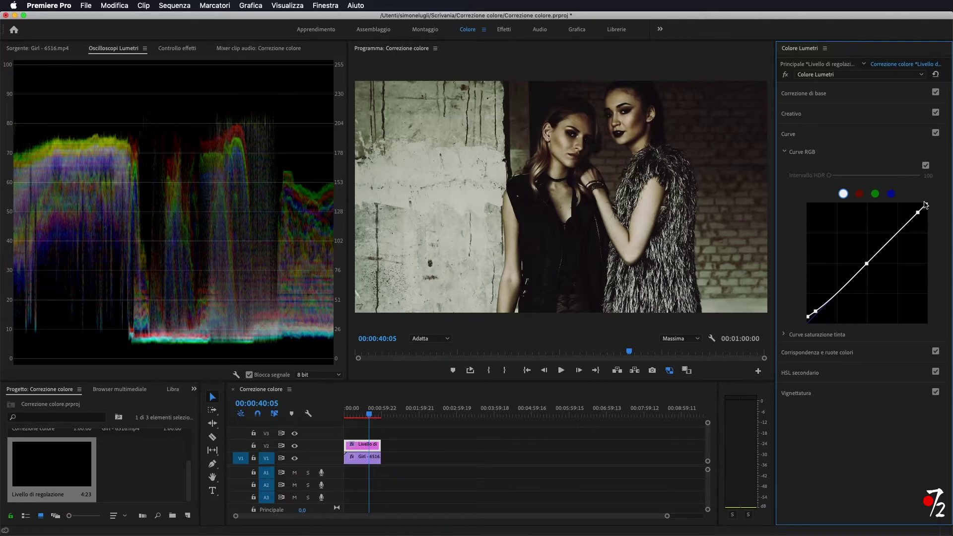
drag(917, 212, 916, 209)
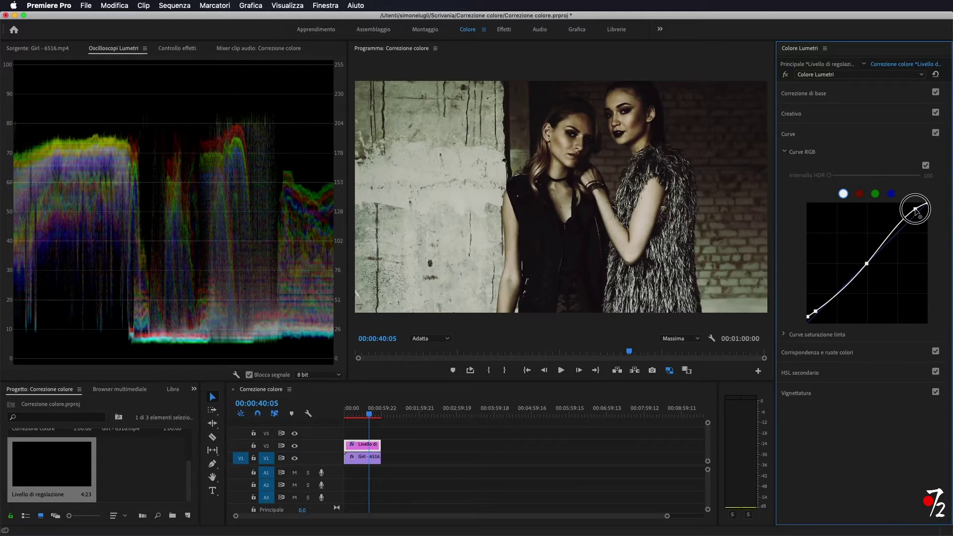
drag(915, 210, 908, 208)
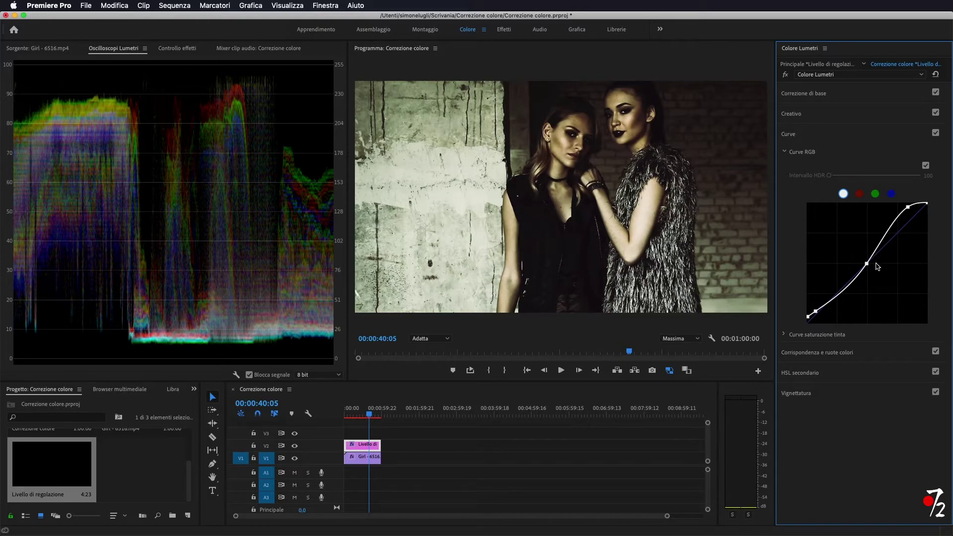
drag(866, 265, 868, 266)
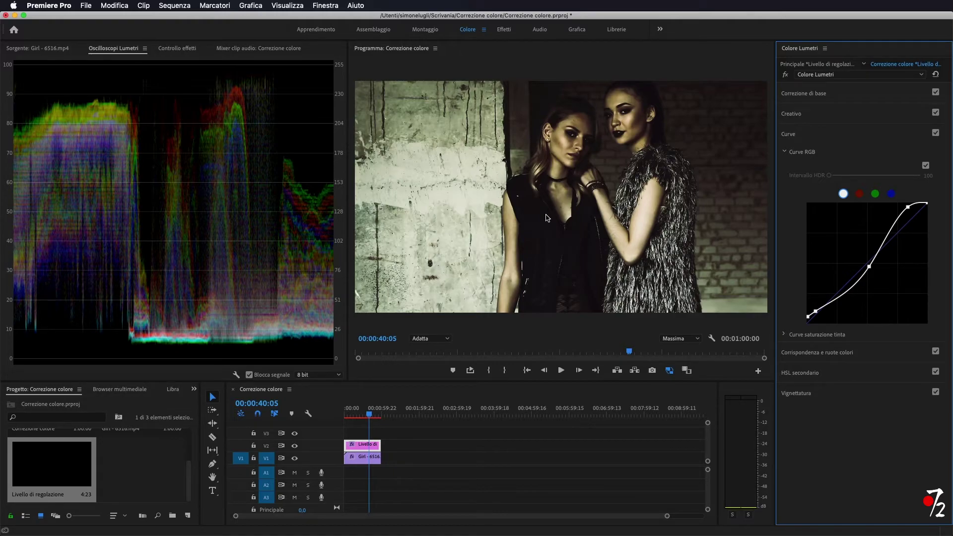
click(185, 51)
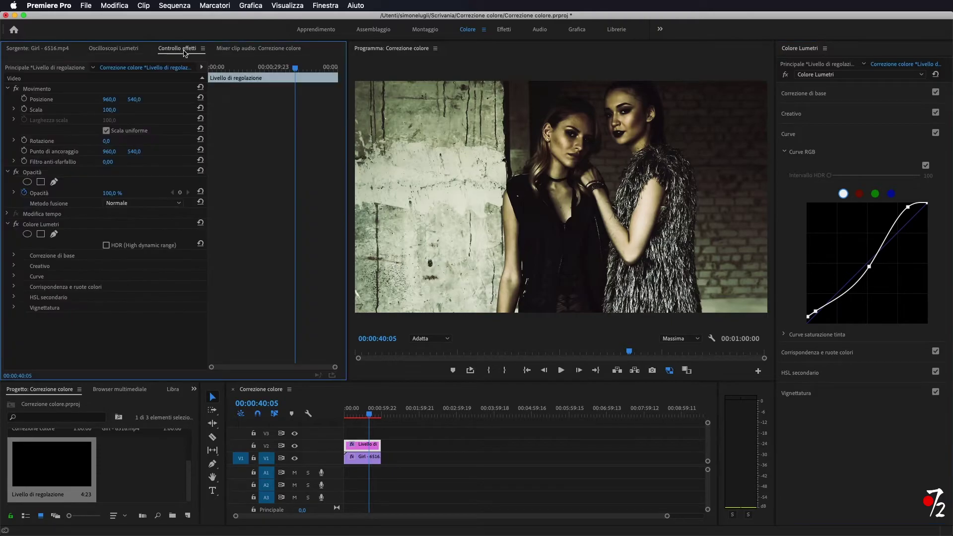
Toggle the adjustment layer's Lumetri Color off and on to compare the graded and ungraded shot.
click(15, 224)
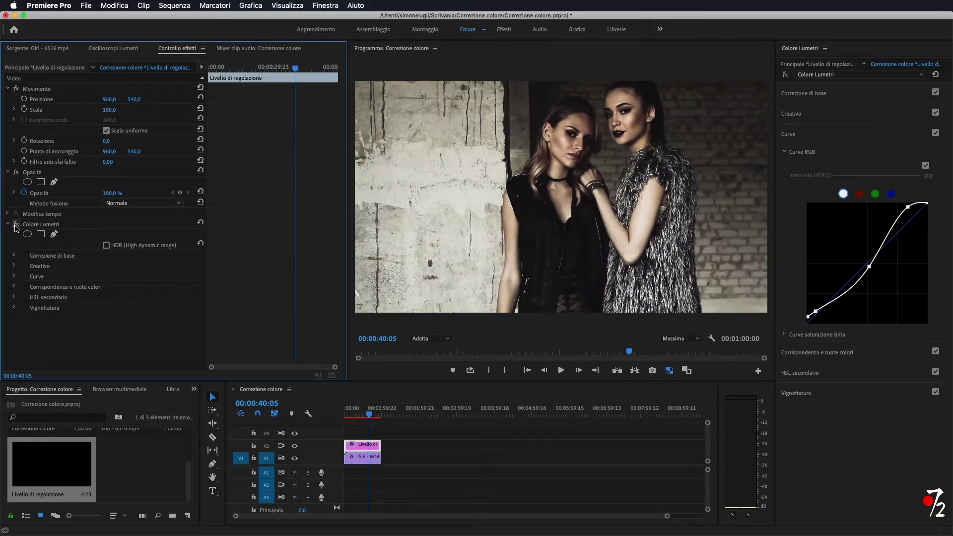
click(15, 224)
click(15, 226)
click(16, 225)
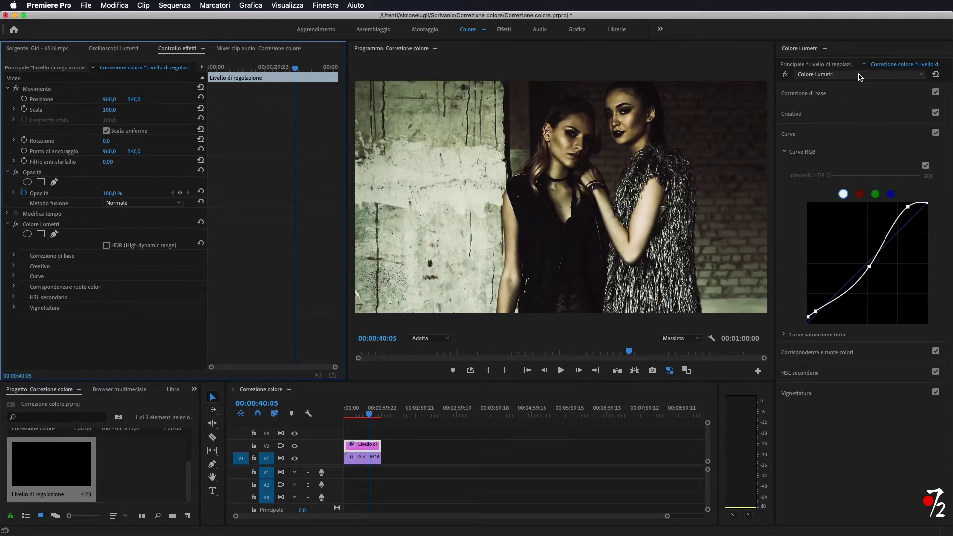
click(815, 95)
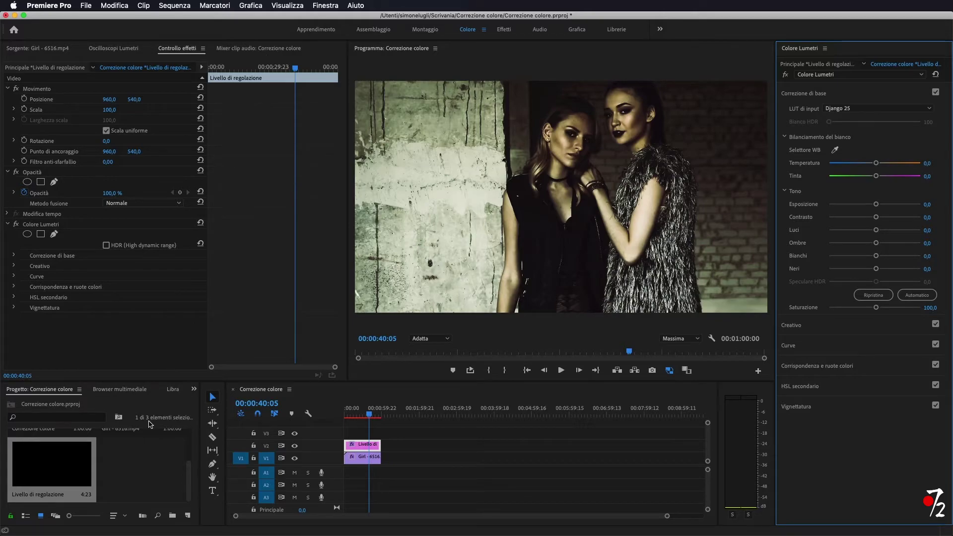
Hide track V2 and place a second adjustment layer on track V3.
click(295, 446)
click(295, 446)
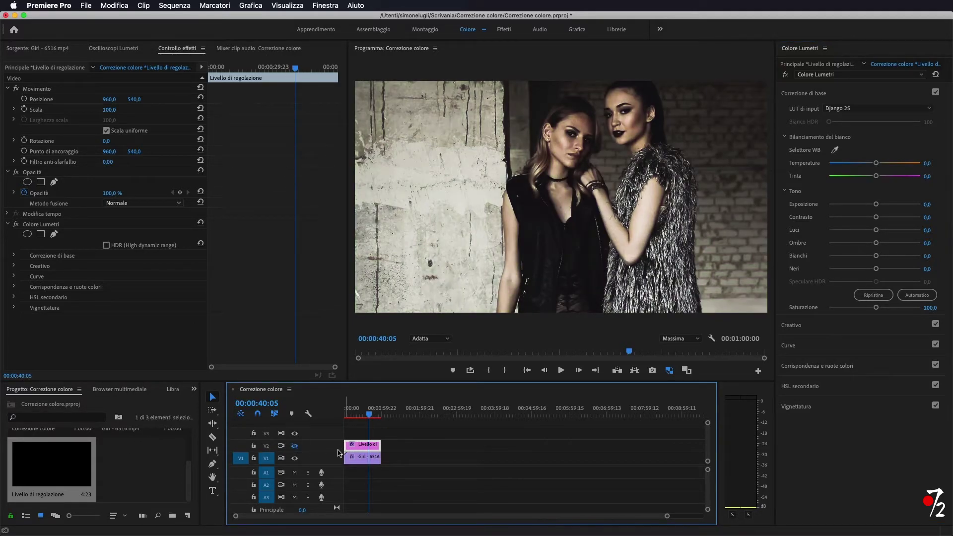
drag(40, 471, 381, 433)
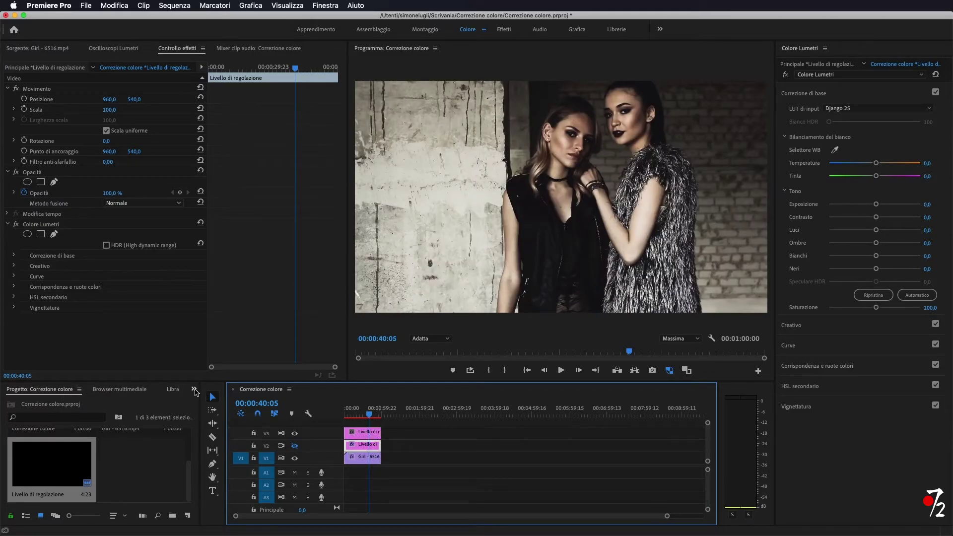
Apply the Predefiniti Lumetri > Cinematica > Cinespace 100 preset to the V3 adjustment layer.
click(194, 389)
click(213, 445)
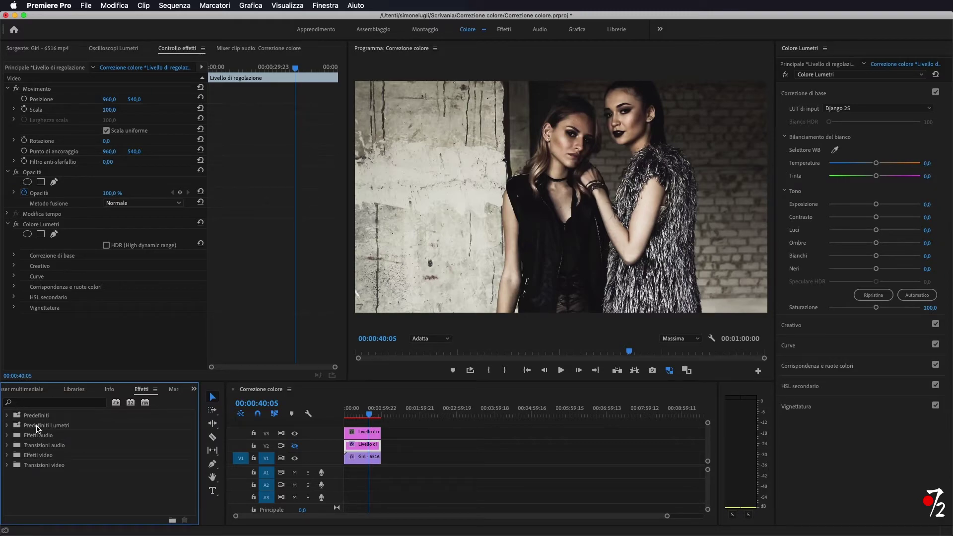
click(6, 426)
click(14, 435)
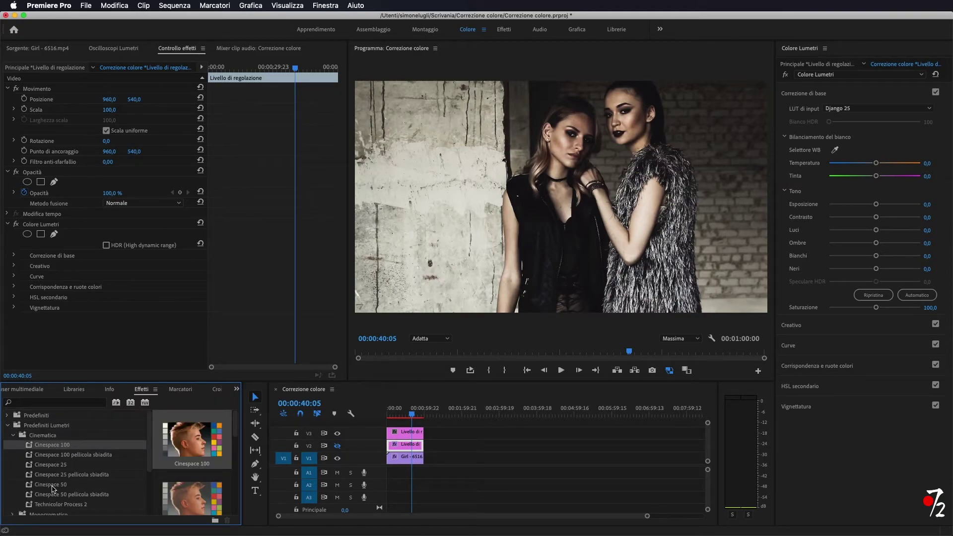
mouse_move(56, 449)
mouse_down()
mouse_move(349, 447)
mouse_move(404, 432)
mouse_up()
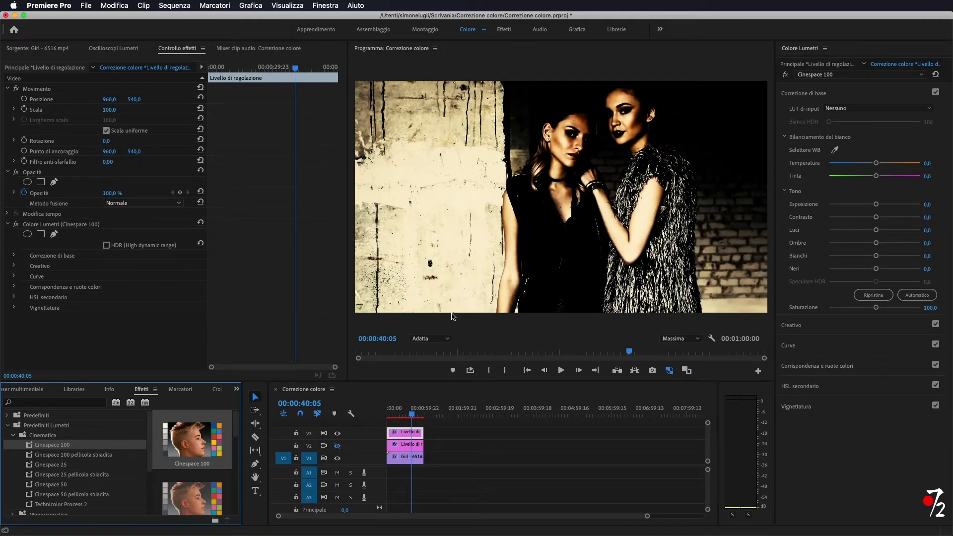
Browse the Cinematica preset thumbnails, collapse Predefiniti Lumetri, and bring back the Lumetri scopes.
scroll(195, 464, down, 1)
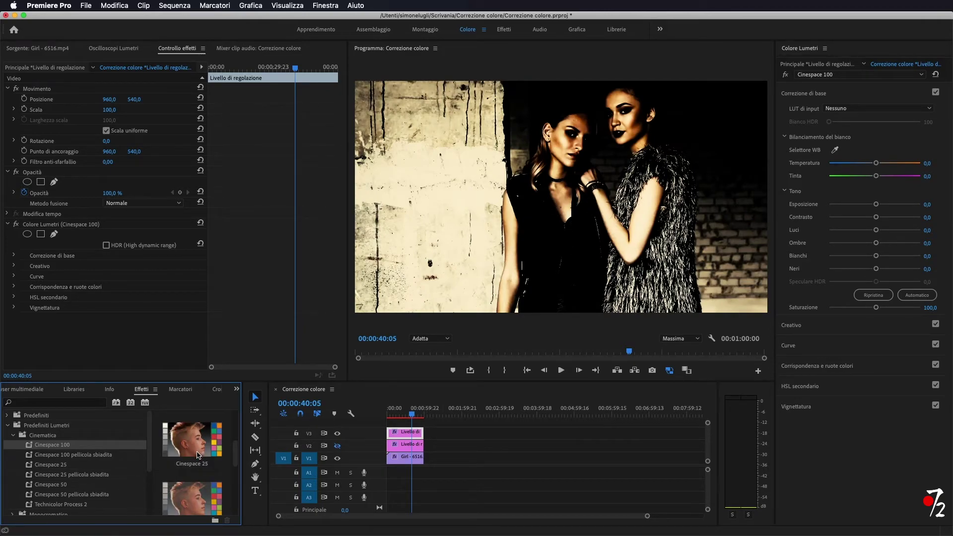
scroll(196, 459, down, 1)
scroll(193, 463, down, 2)
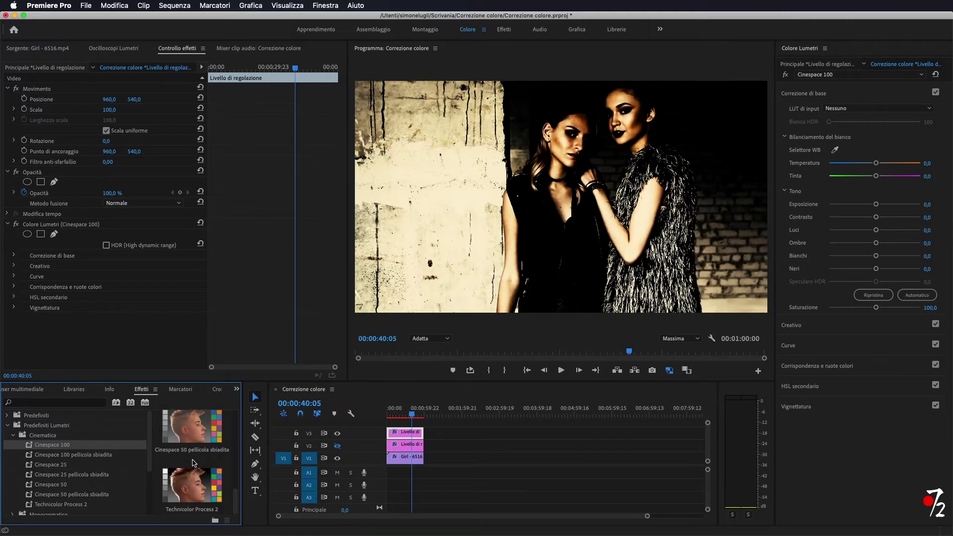
click(79, 455)
scroll(191, 453, up, 2)
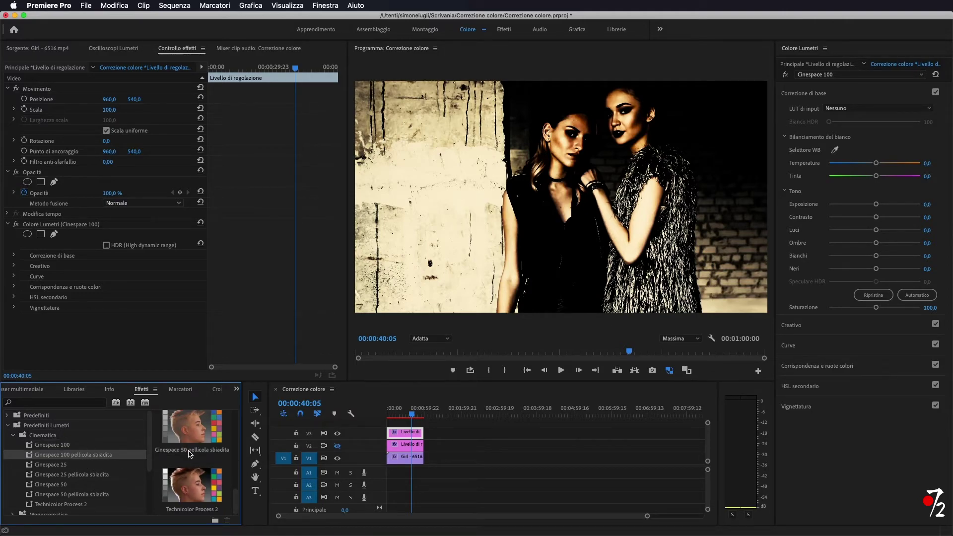
scroll(191, 453, up, 3)
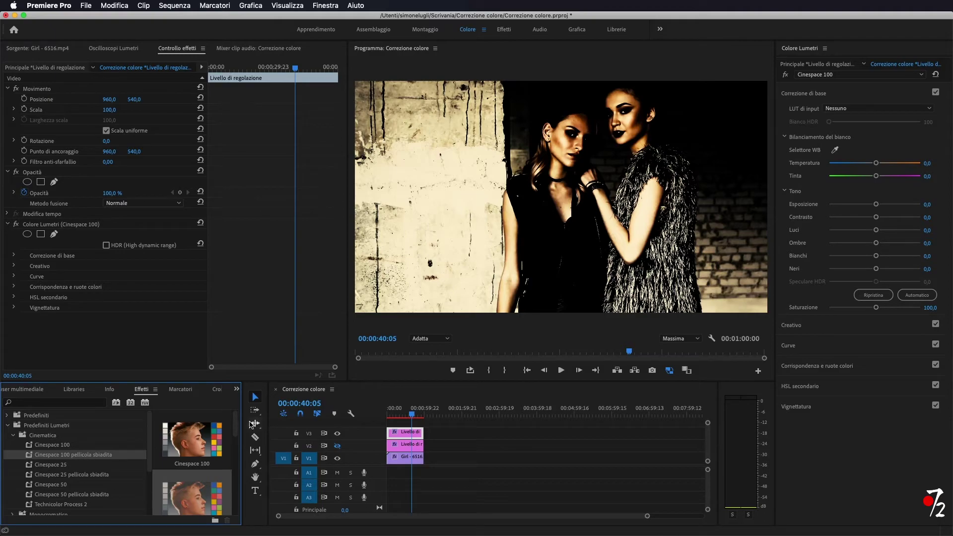
click(9, 426)
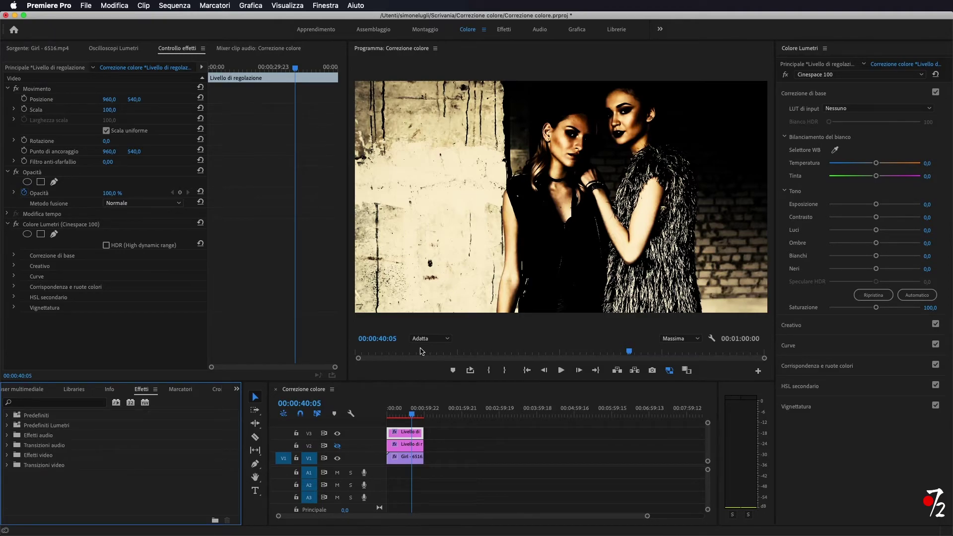
click(116, 50)
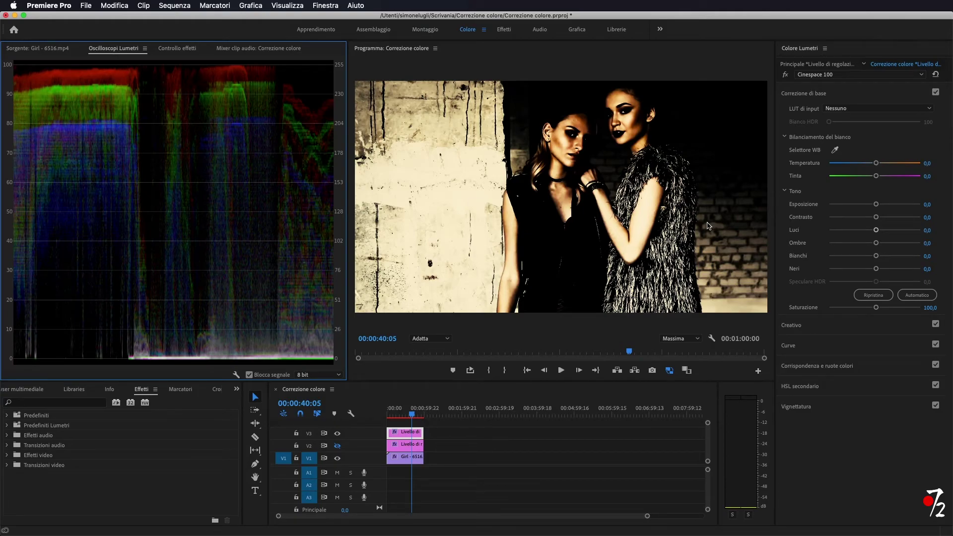
Expand the RGB Curve section, hide the V3 Cinespace 100 layer and re-show the V2 Django layer.
click(799, 346)
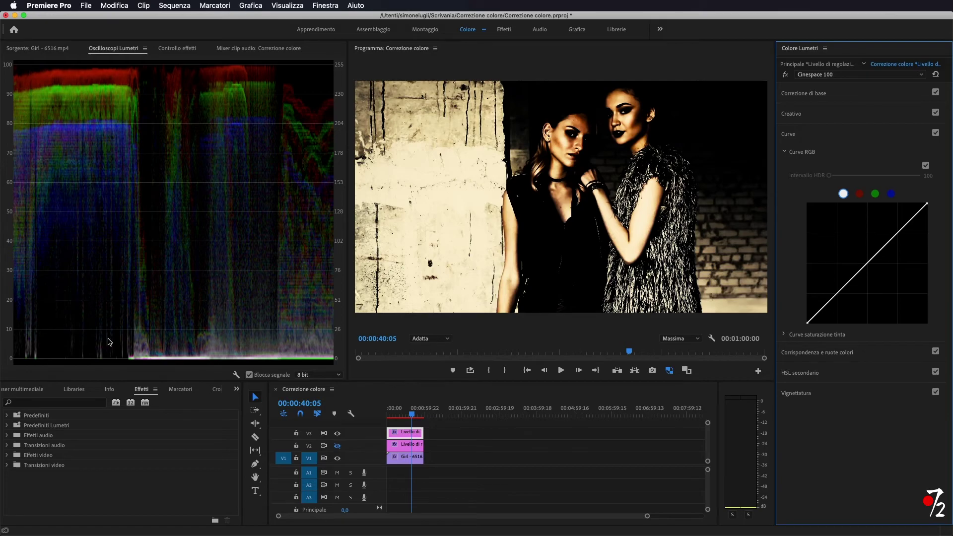
click(337, 433)
click(338, 445)
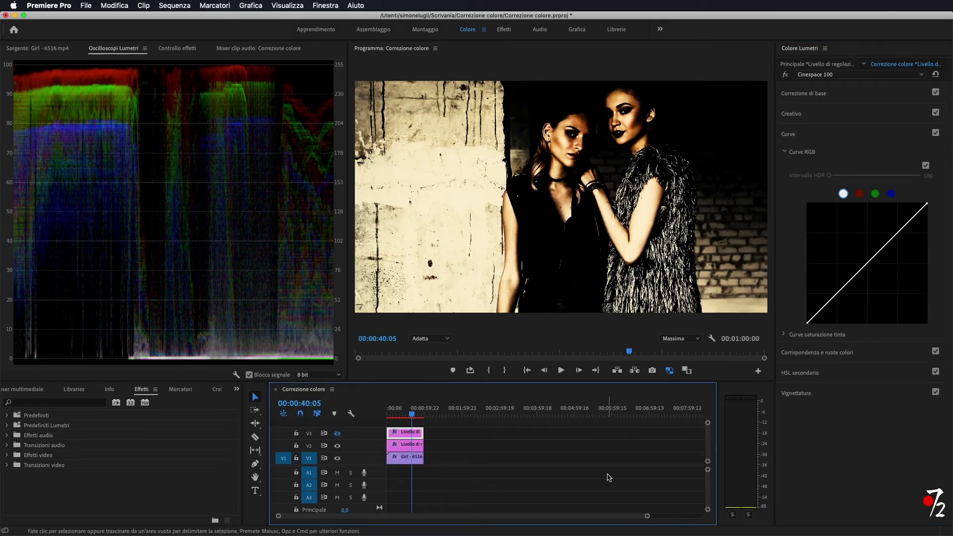